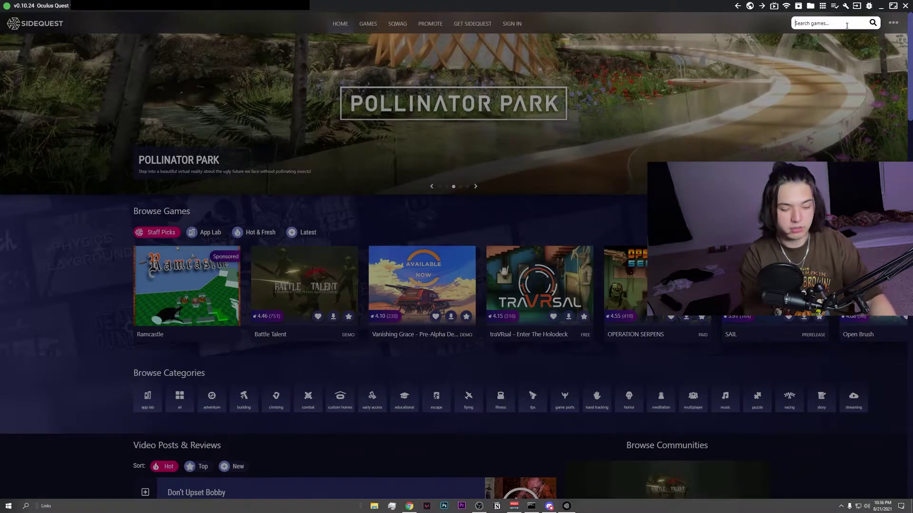
# Open the Lambda1VR – Half-Life in VR page and find Lambda1VR in the headset's installed apps
pyautogui.click(453, 126)
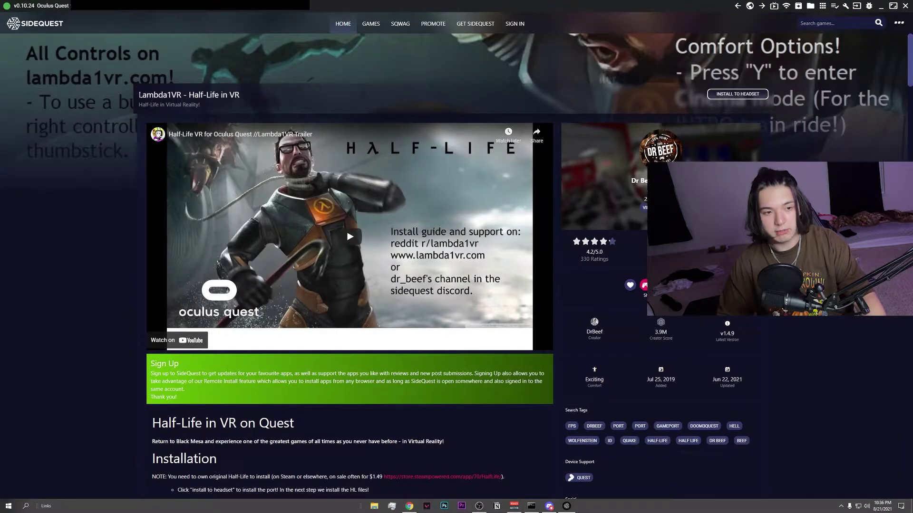
pyautogui.moveTo(138, 95); pyautogui.dragTo(212, 95)
pyautogui.click(281, 98)
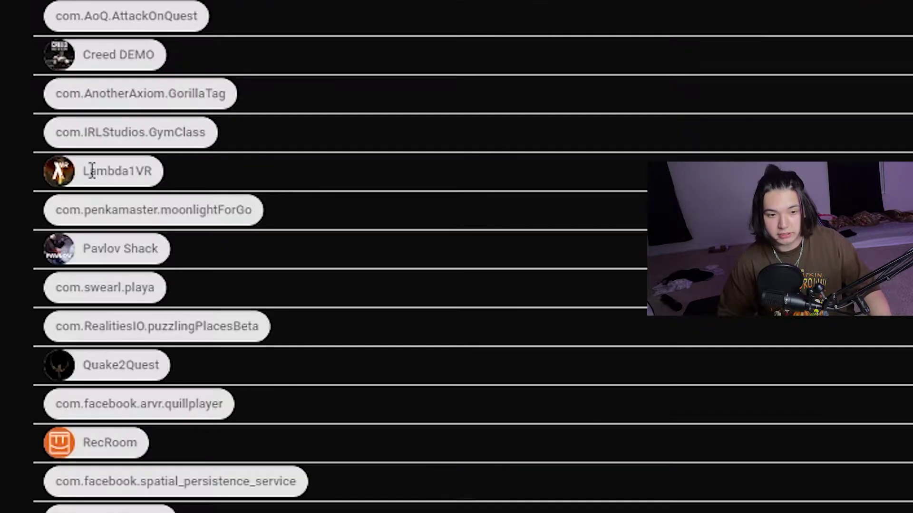
pyautogui.moveTo(245, 208); pyautogui.dragTo(272, 209)
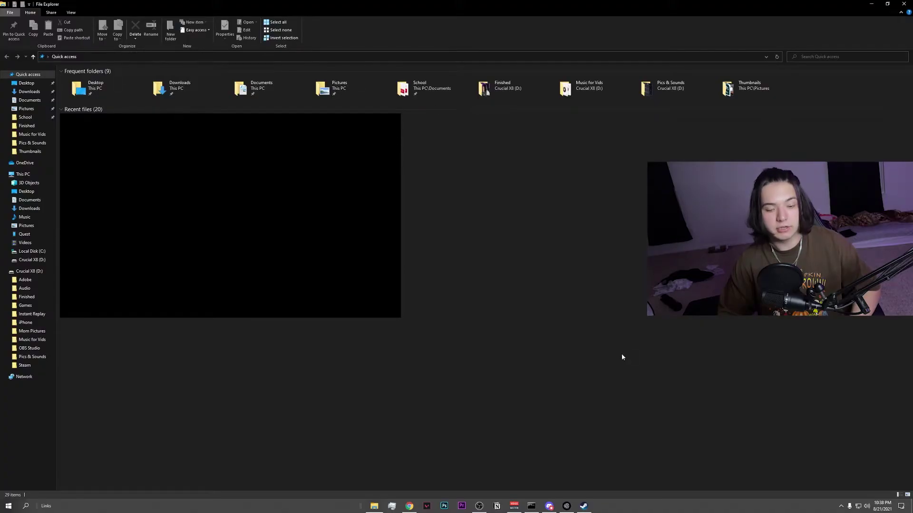
# Go to This PC > Quest > Internal shared storage and create a new folder named xash
pyautogui.moveTo(377, 511)
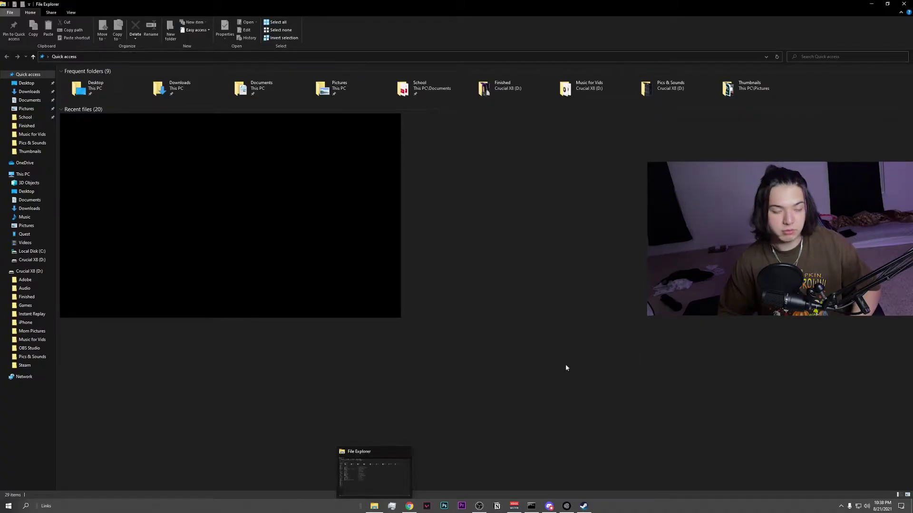
pyautogui.click(35, 177)
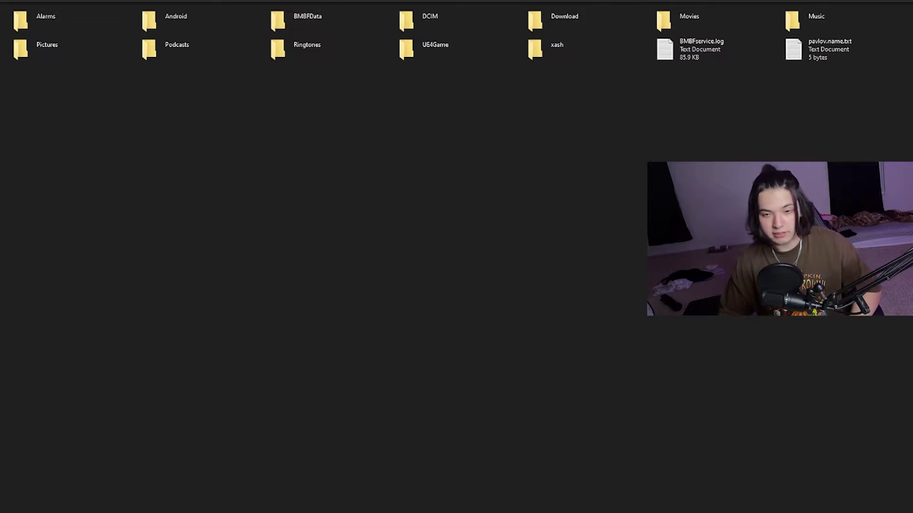
pyautogui.rightClick(520, 137)
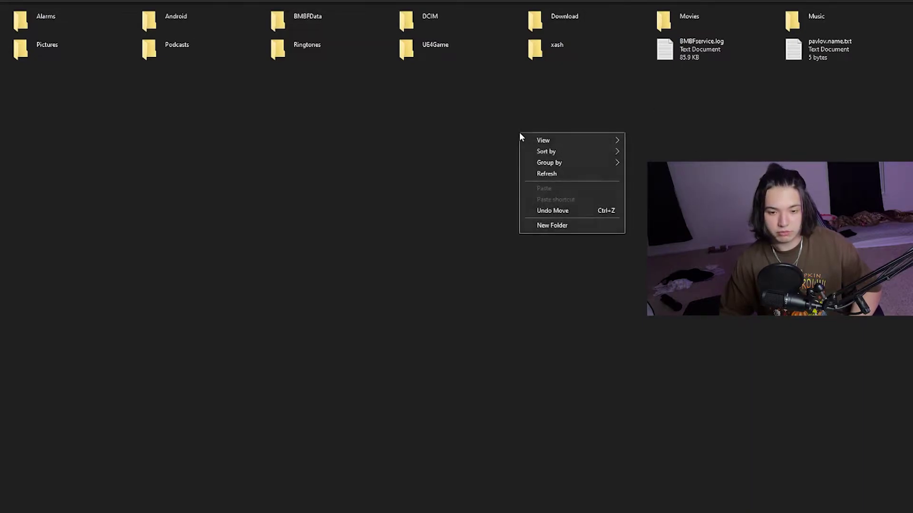
pyautogui.click(582, 226)
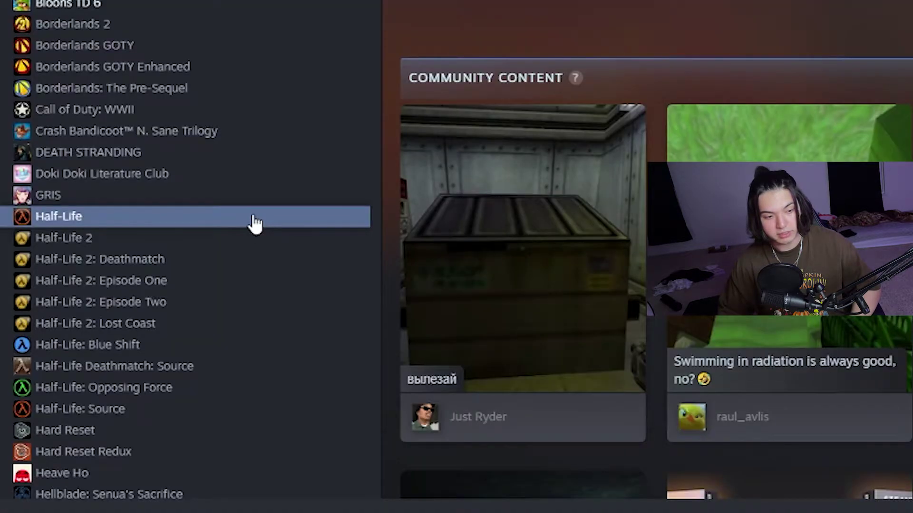
# Browse Half-Life's local installation files from its Steam library entry
pyautogui.rightClick(104, 363)
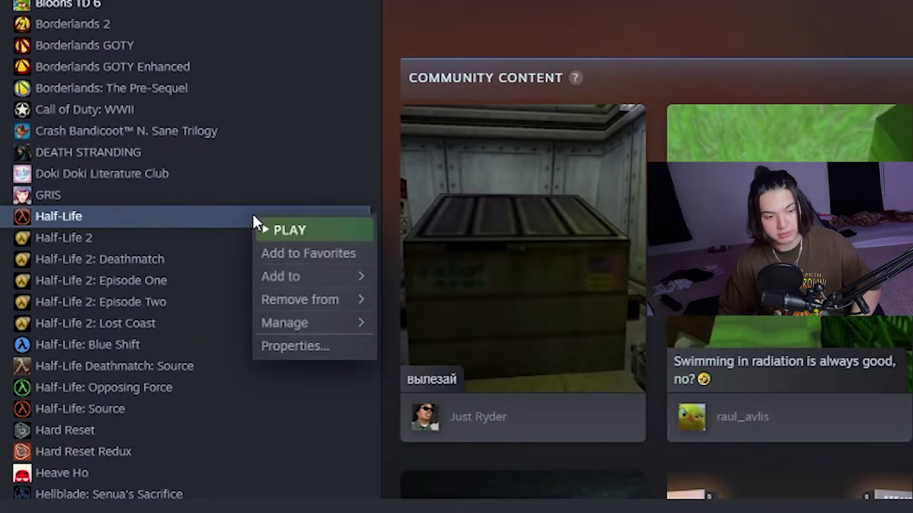
pyautogui.moveTo(290, 323)
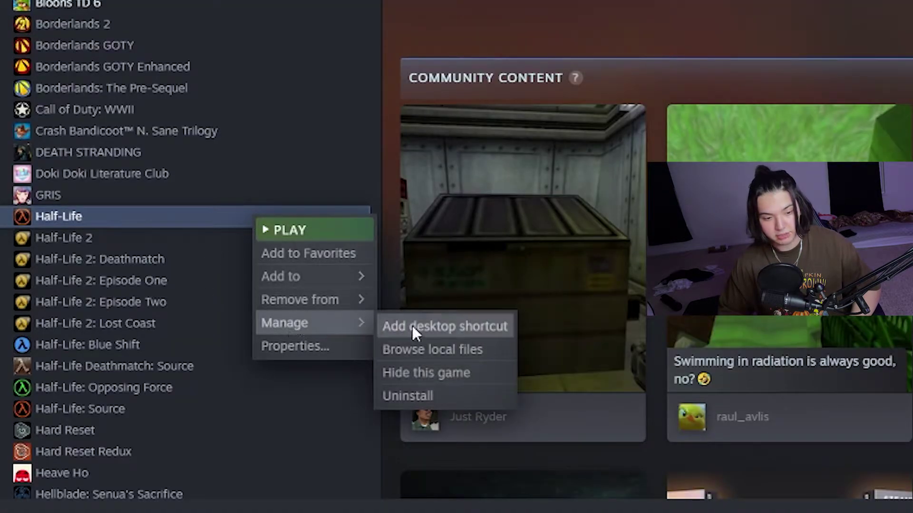
pyautogui.click(421, 350)
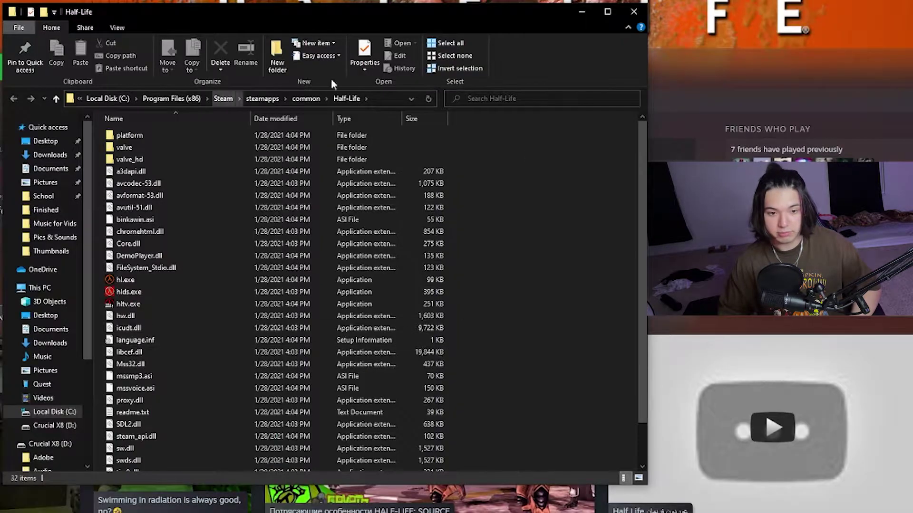
# Copy the valve folder and paste it into the Quest's xash folder
pyautogui.click(184, 148)
pyautogui.rightClick(185, 149)
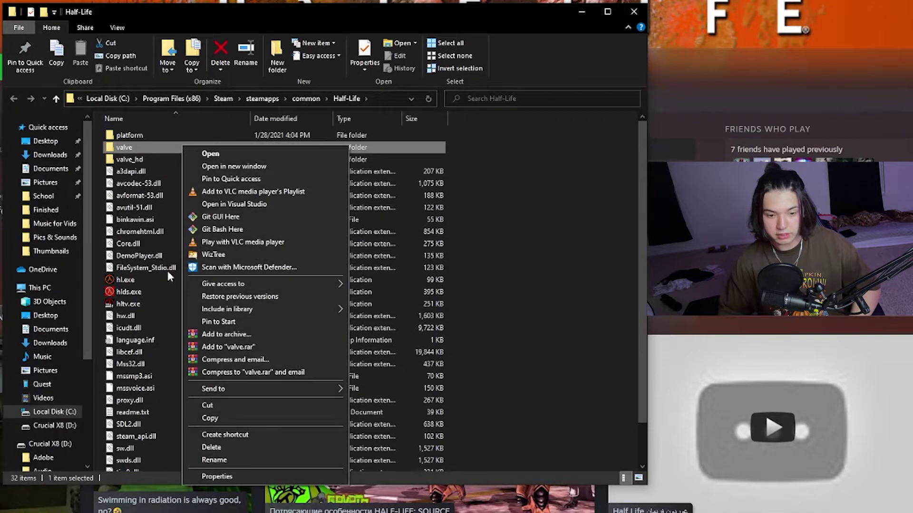
pyautogui.click(205, 418)
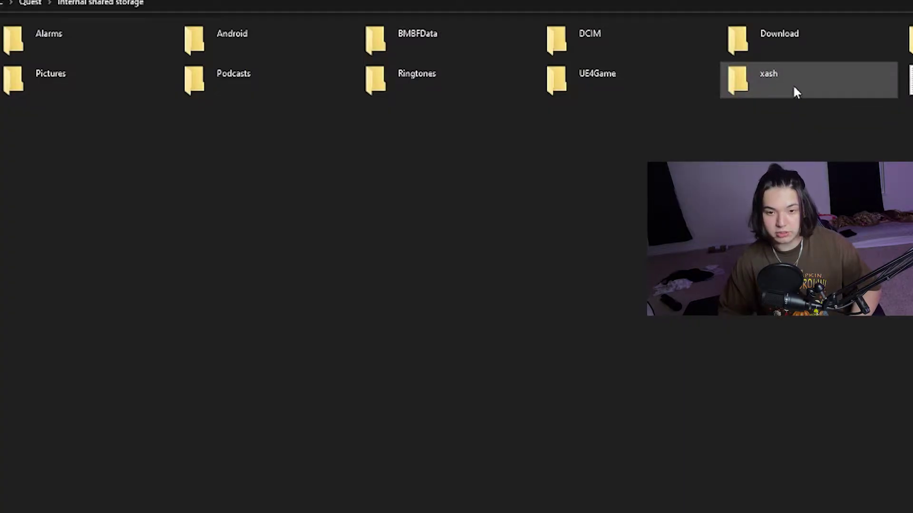
pyautogui.doubleClick(794, 88)
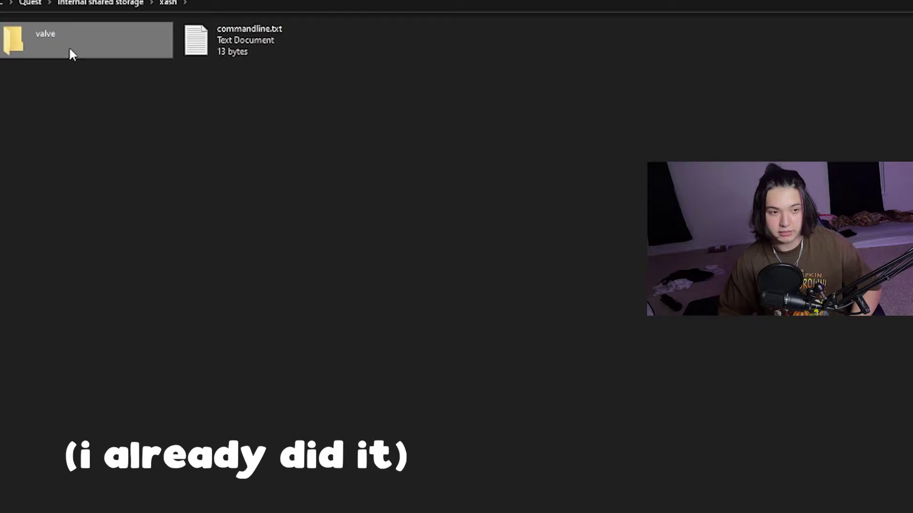
pyautogui.rightClick(110, 99)
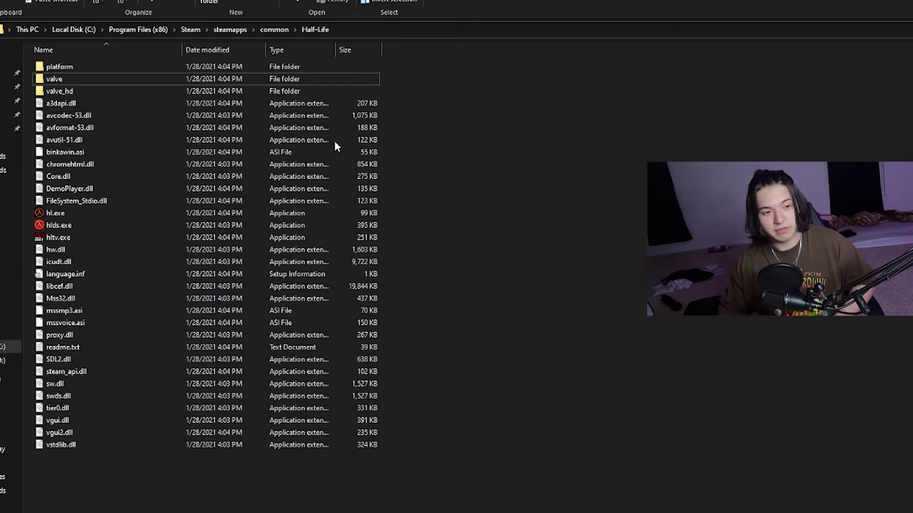
# Copy the models, sound and sprites folders from the local valve_hd folder
pyautogui.click(76, 77)
pyautogui.keyDown('shift'); pyautogui.click(76, 92); pyautogui.keyUp('shift')
pyautogui.click(77, 91)
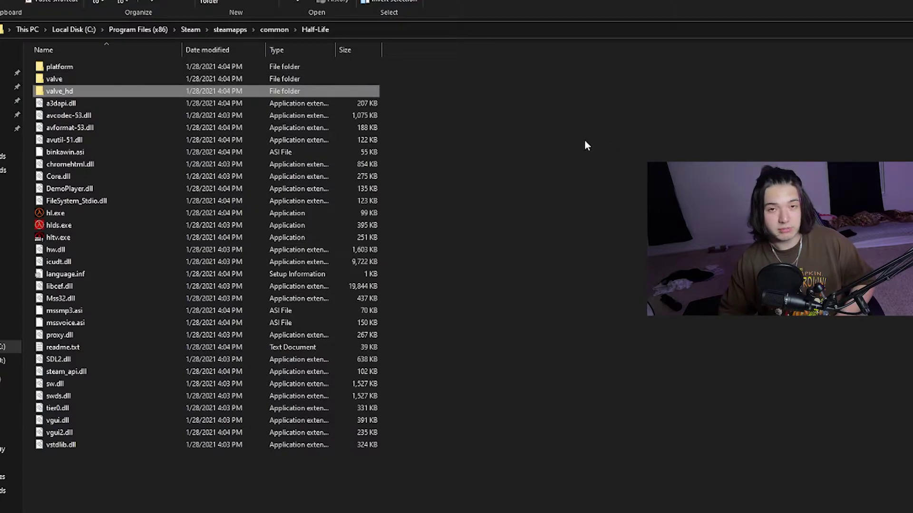
pyautogui.click(199, 81)
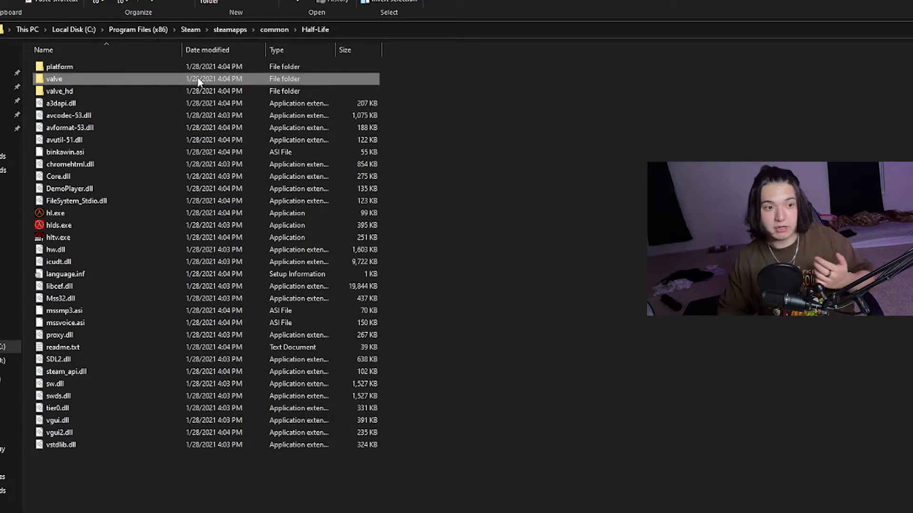
pyautogui.doubleClick(195, 87)
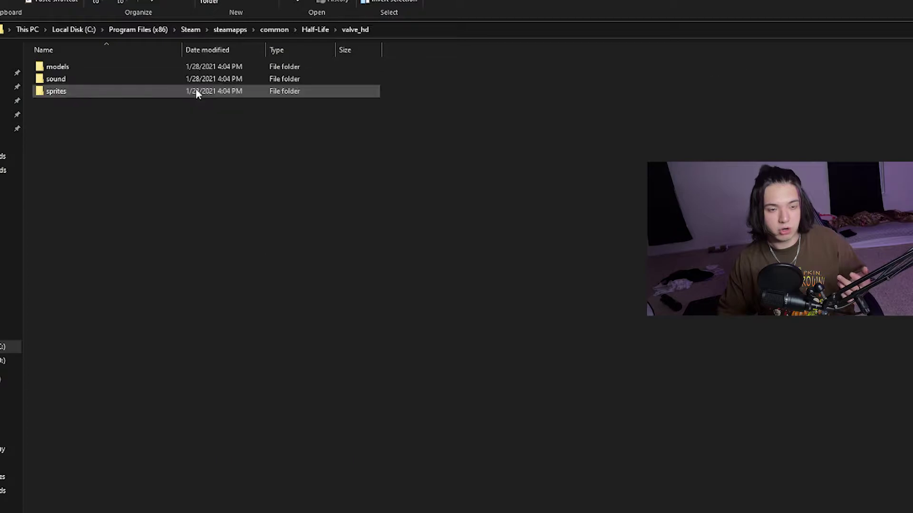
pyautogui.moveTo(92, 134); pyautogui.dragTo(101, 68)
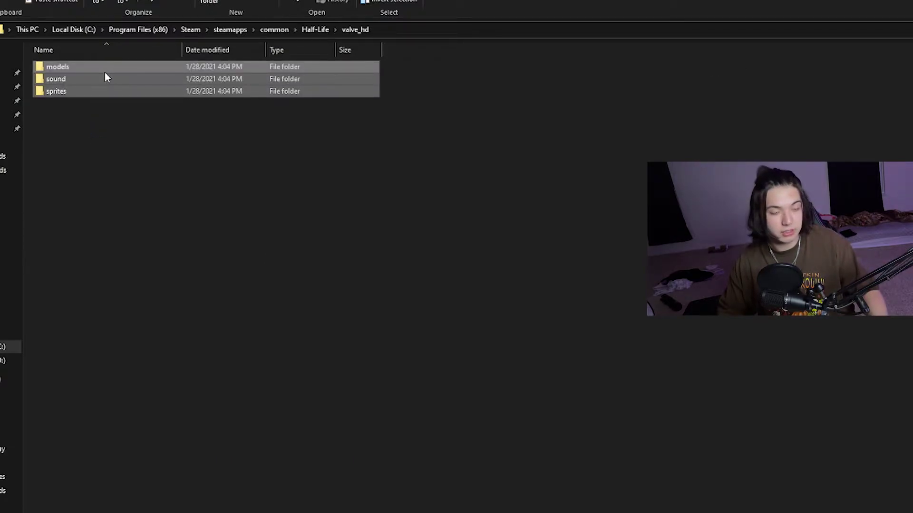
pyautogui.rightClick(131, 90)
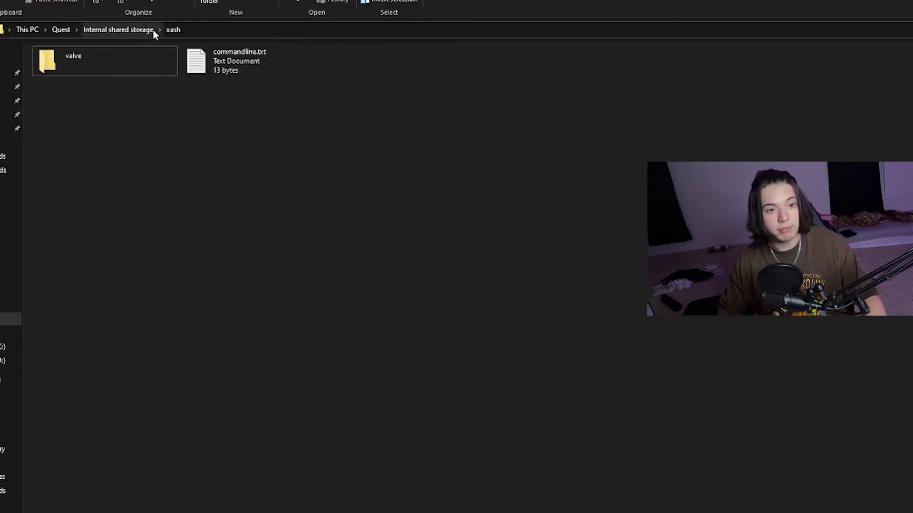
# Paste the three HD folders into the Quest's xash\valve folder
pyautogui.click(140, 31)
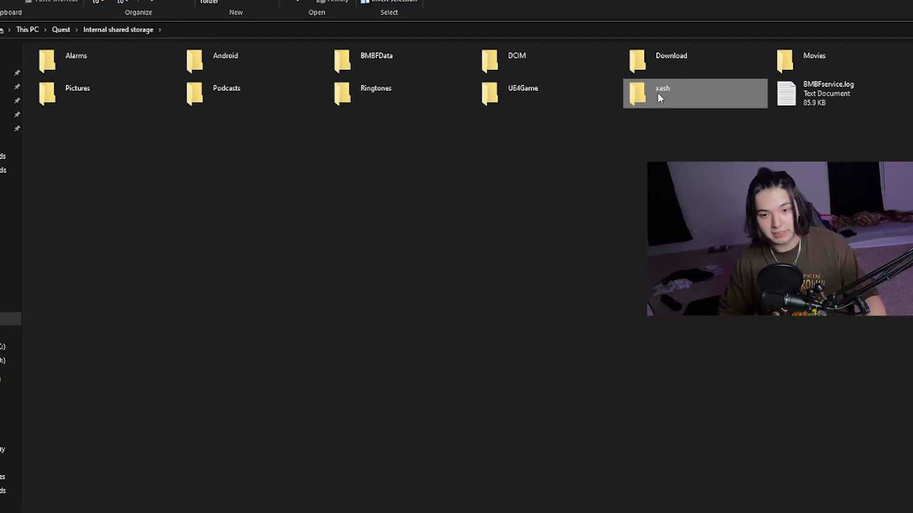
pyautogui.doubleClick(657, 92)
pyautogui.hotkey('ctrl', 'a')
pyautogui.click(240, 61)
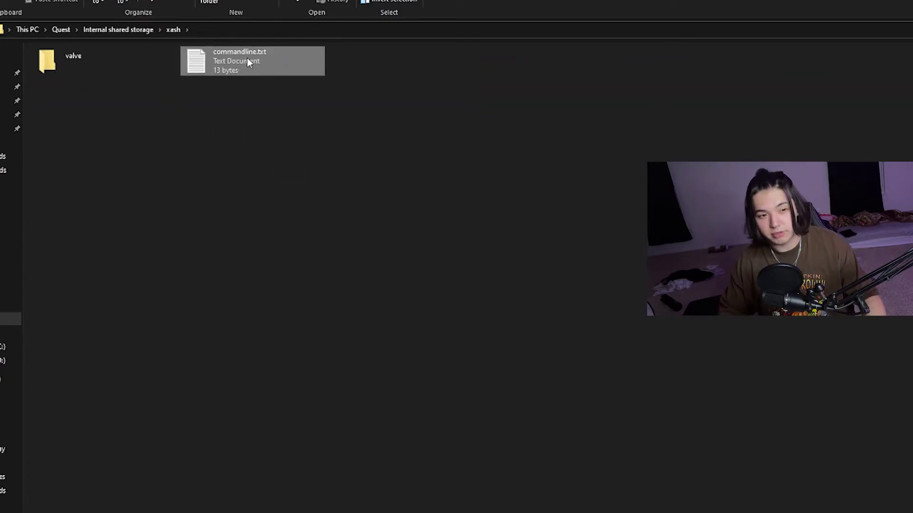
pyautogui.click(248, 130)
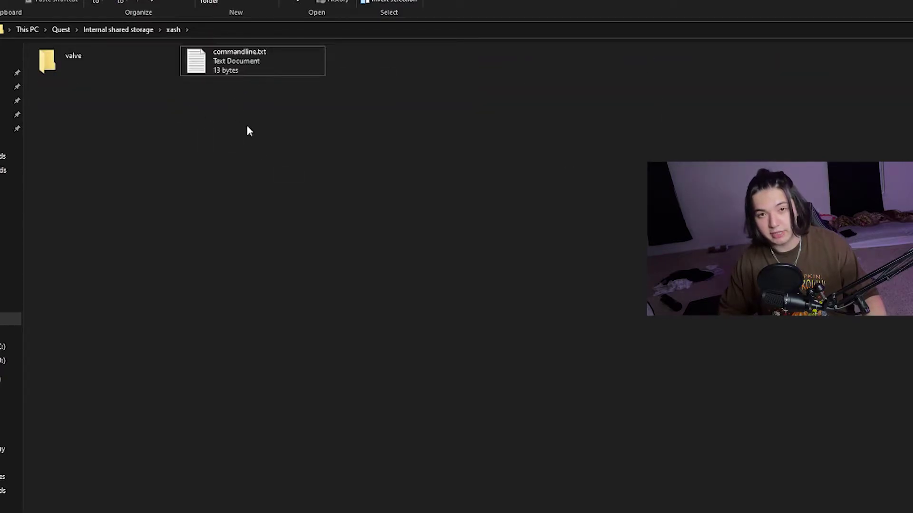
pyautogui.doubleClick(112, 67)
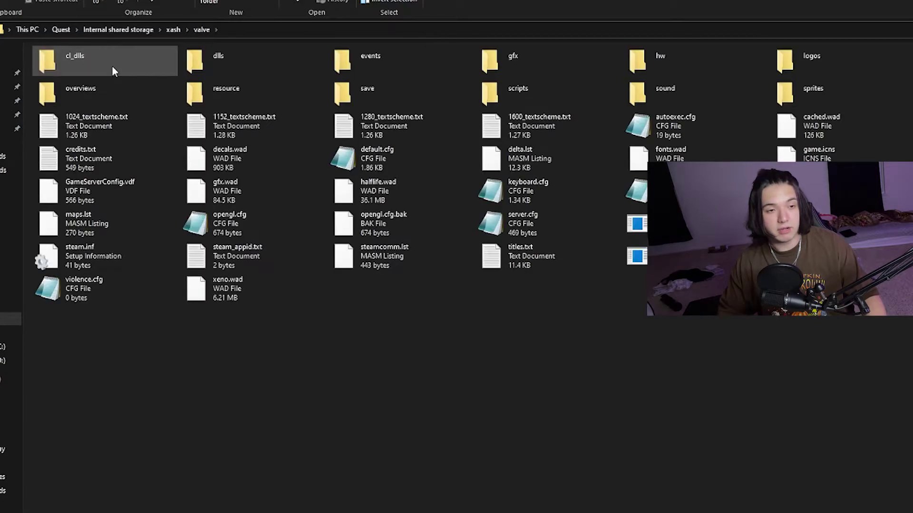
pyautogui.rightClick(471, 340)
pyautogui.click(489, 404)
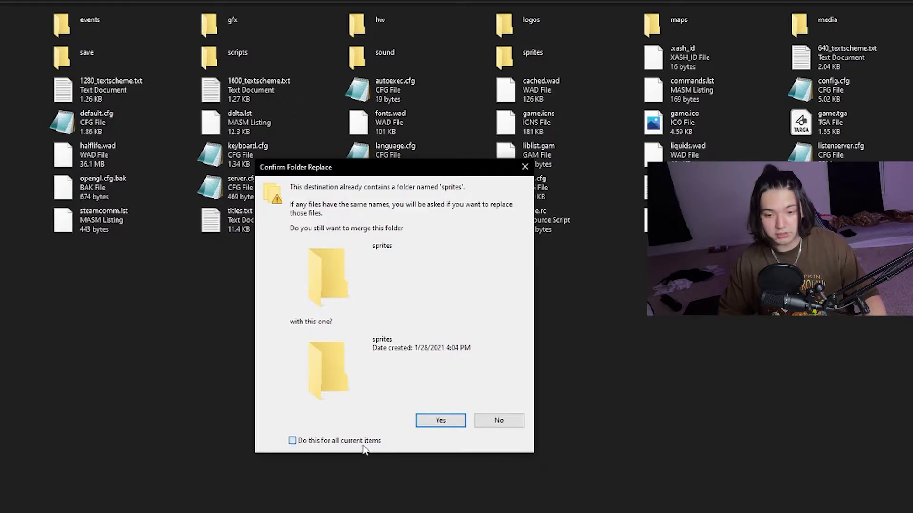
# Approve the folder merge so the HD files copy into the Quest's xash\valve
pyautogui.click(439, 422)
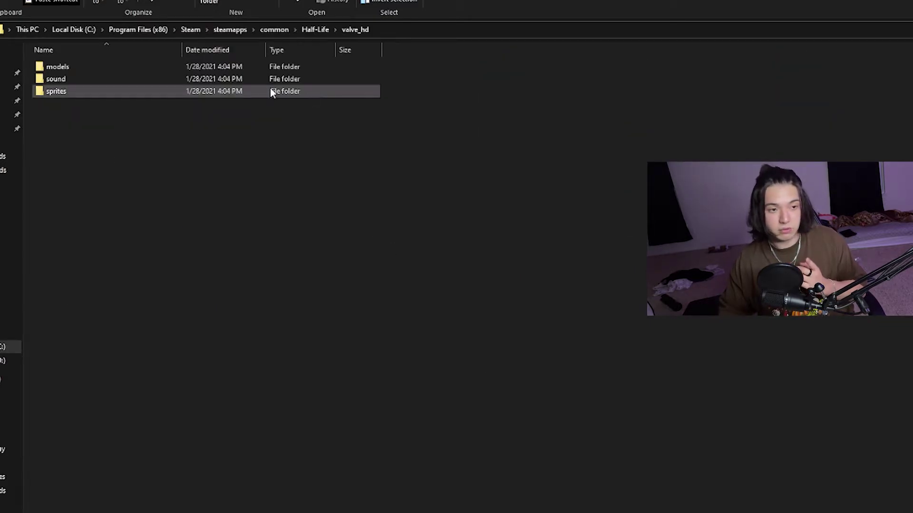
# Review the barney and scientist HD .mdl files in valve_hd\models
pyautogui.click(274, 67)
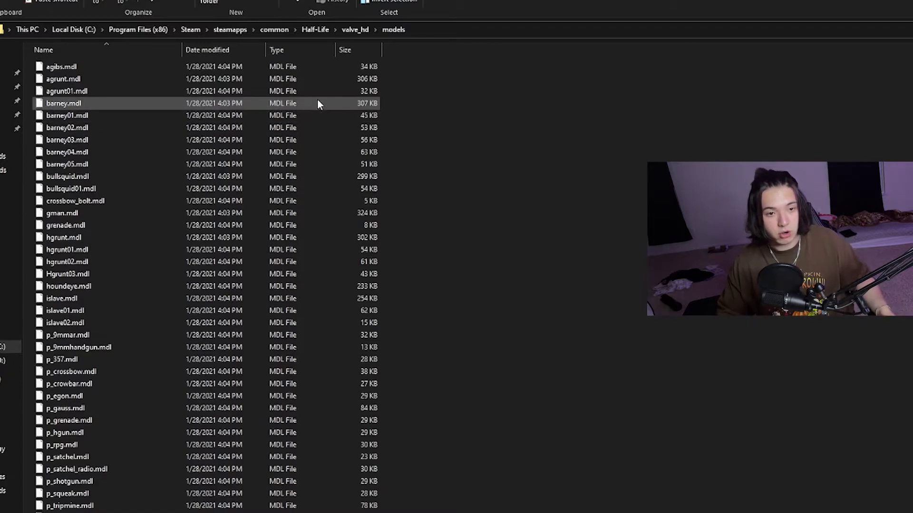
pyautogui.moveTo(383, 104); pyautogui.dragTo(346, 161)
pyautogui.click(440, 147)
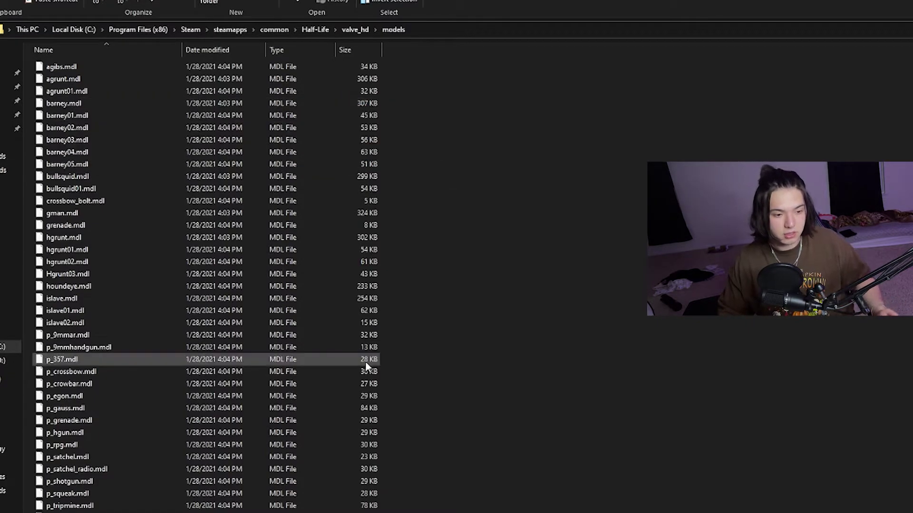
pyautogui.moveTo(374, 337); pyautogui.dragTo(320, 461)
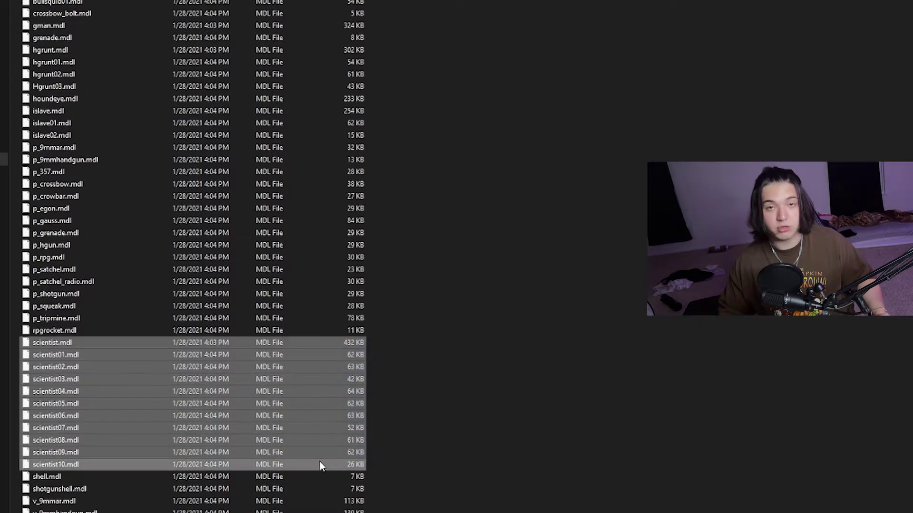
pyautogui.click(533, 379)
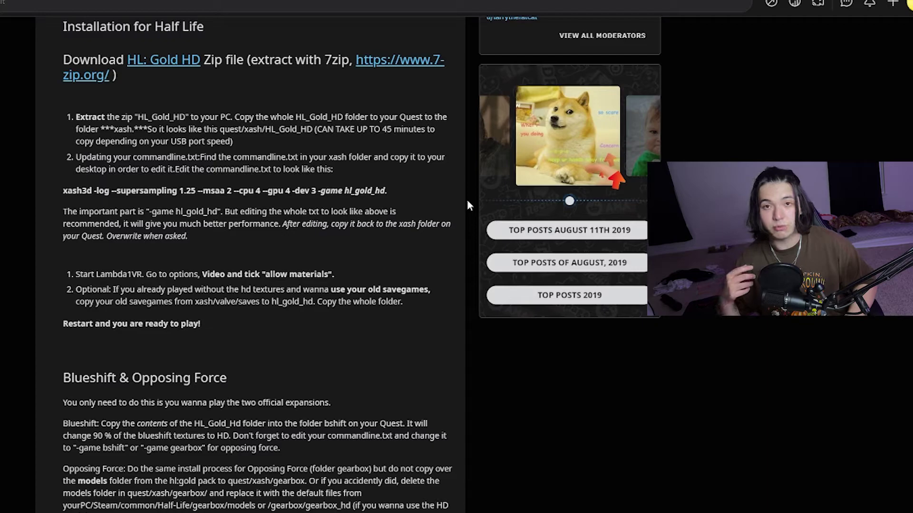
pyautogui.scroll(10, 466, 197)
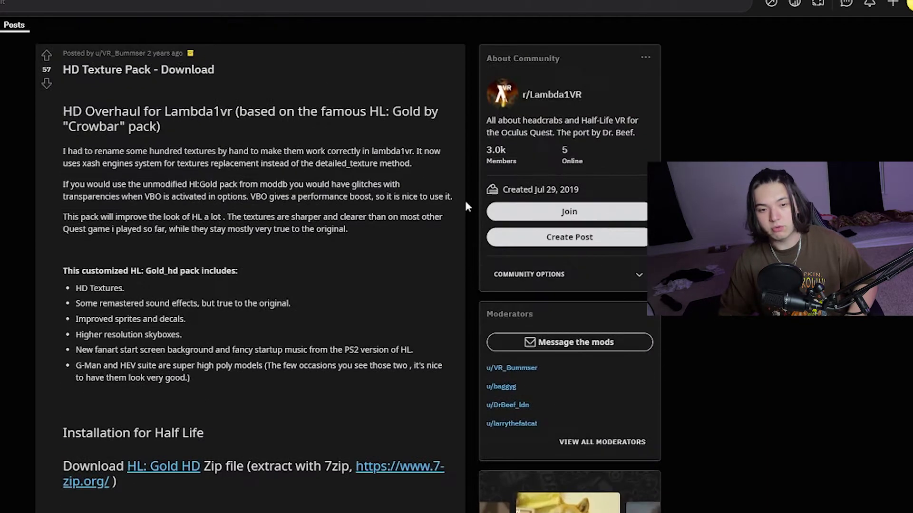
pyautogui.scroll(-2, 465, 206)
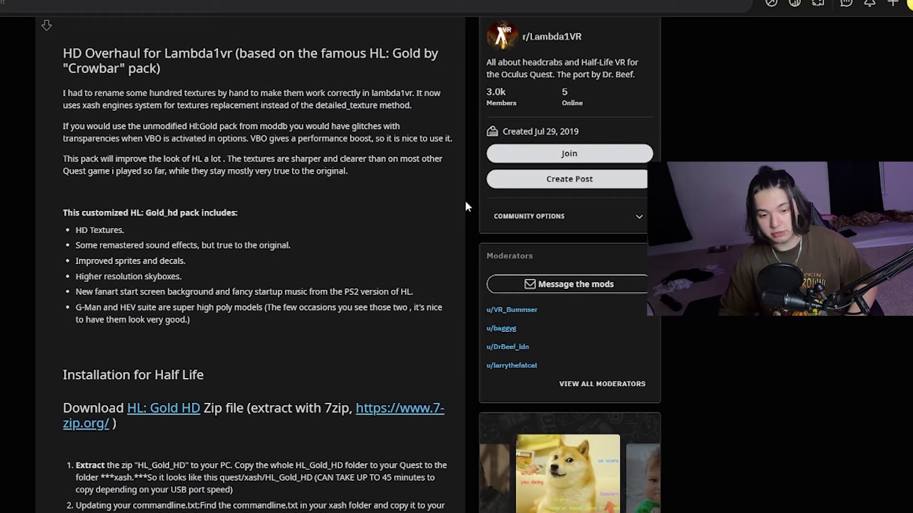
pyautogui.scroll(-4, 466, 204)
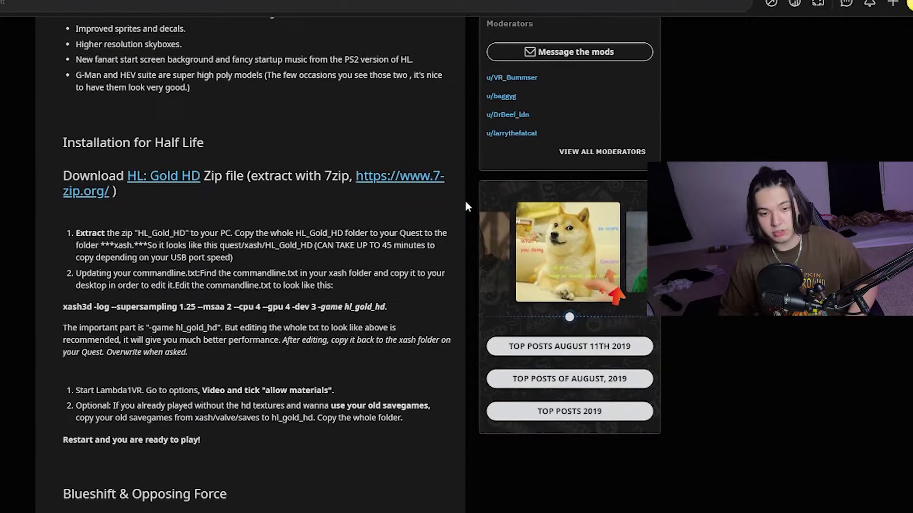
# Download the 477.4MB hl gold.7z from the HL: Gold HD Drive folder despite the virus warning
pyautogui.click(178, 183)
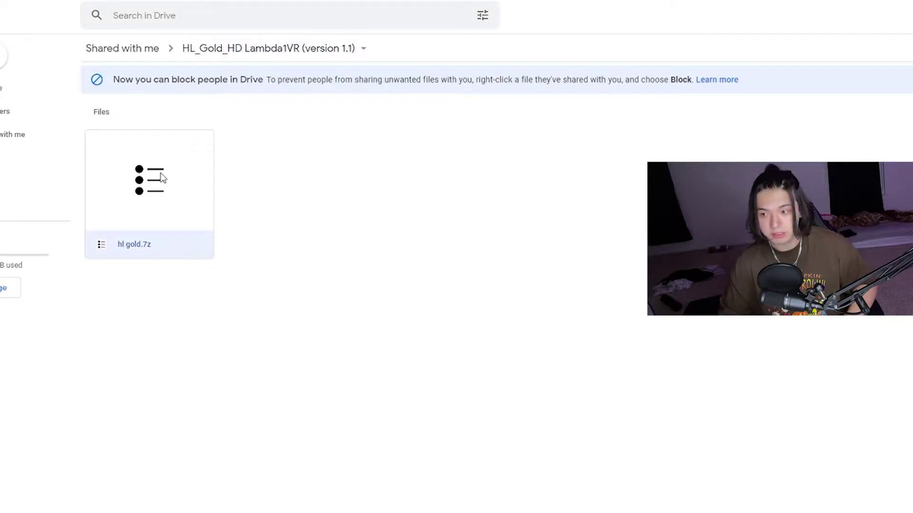
pyautogui.rightClick(162, 177)
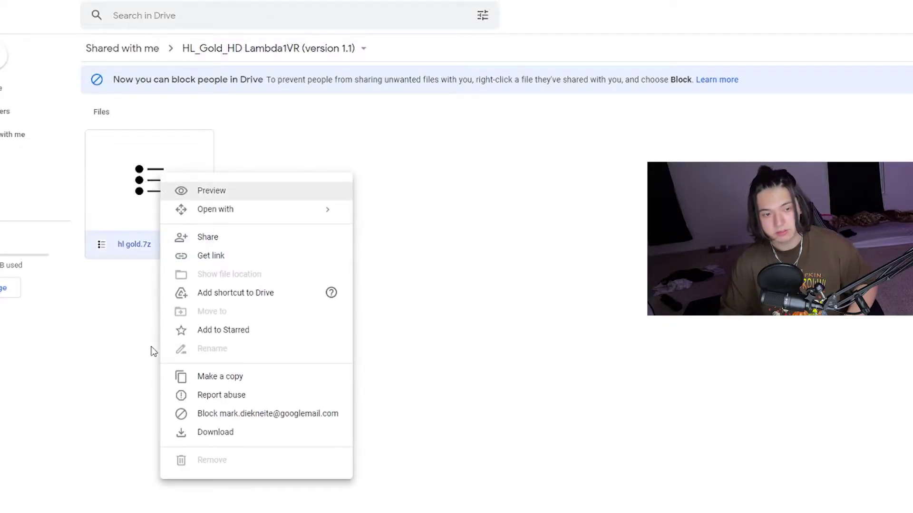
pyautogui.click(224, 433)
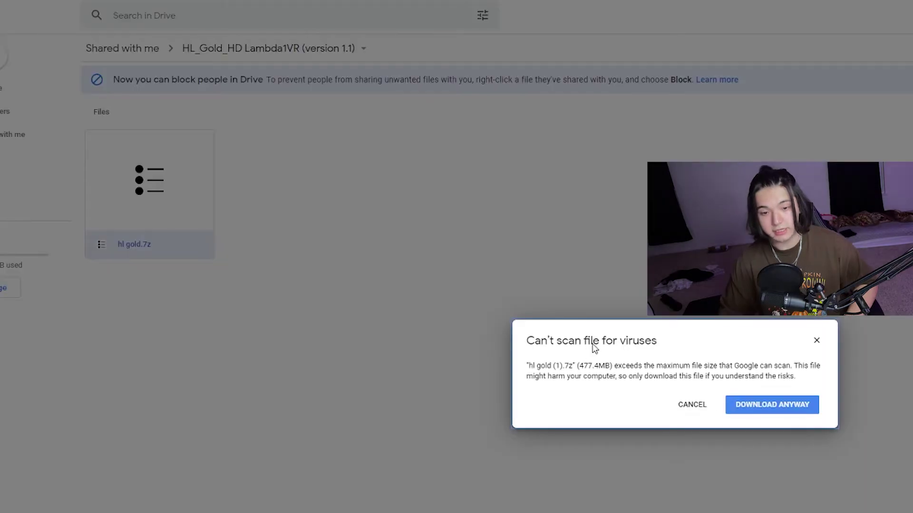
pyautogui.click(771, 405)
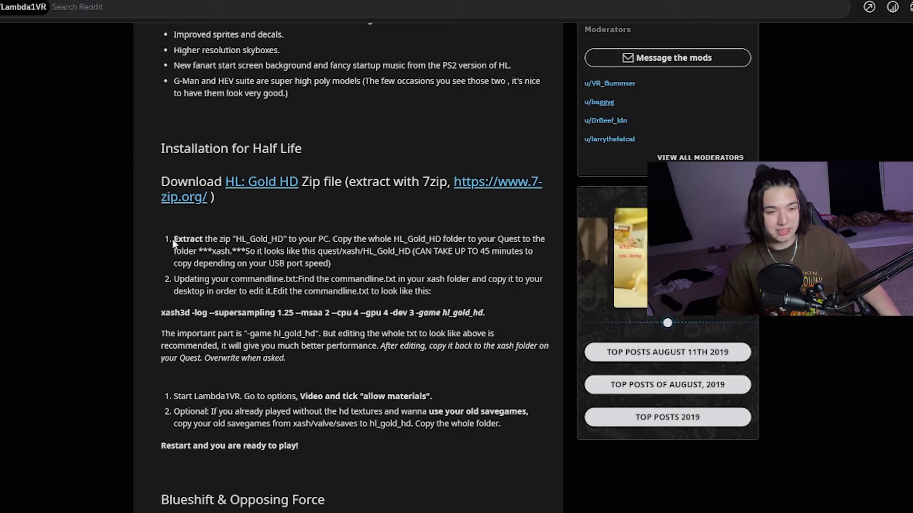
# Highlight and read through the Half Life installation steps in the Reddit guide
pyautogui.moveTo(173, 238); pyautogui.dragTo(401, 424)
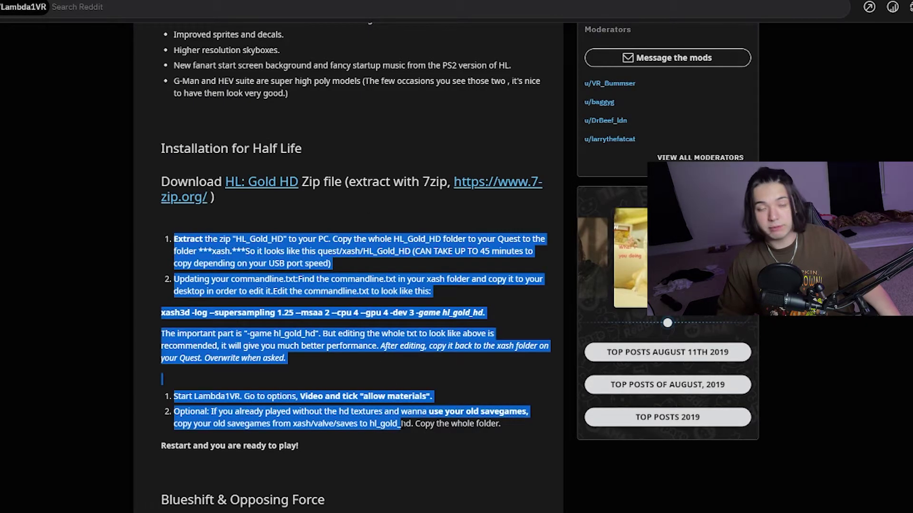
pyautogui.click(420, 383)
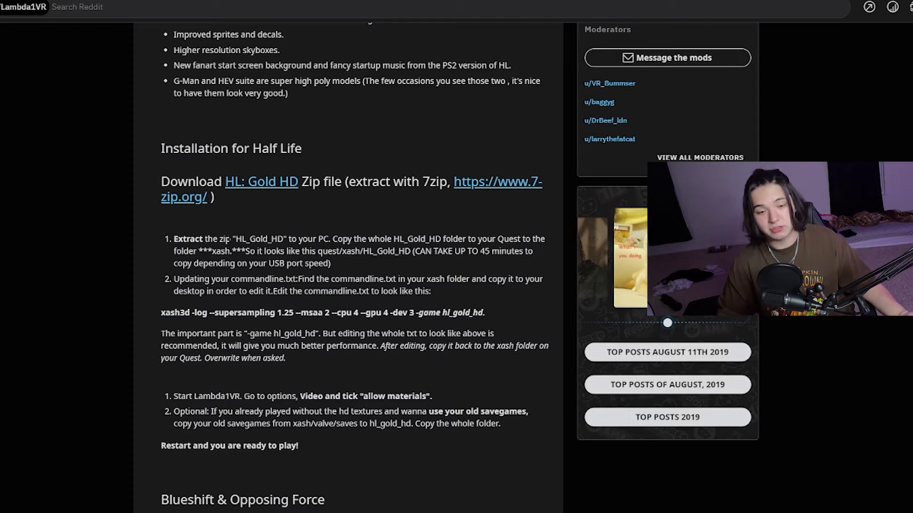
pyautogui.moveTo(227, 239); pyautogui.dragTo(344, 412)
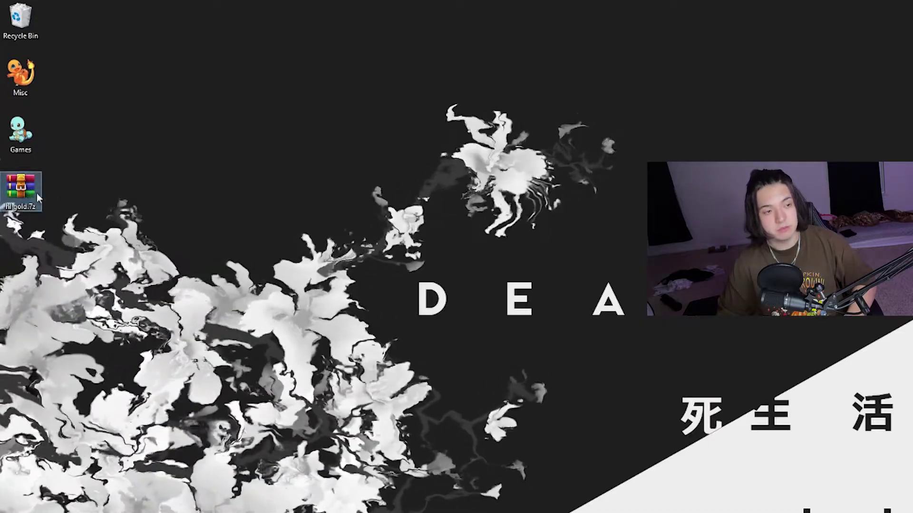
# Extract hl gold.7z to an hl gold\ folder on the desktop, then delete the .7z archive
pyautogui.hotkey('shift', 'F10')
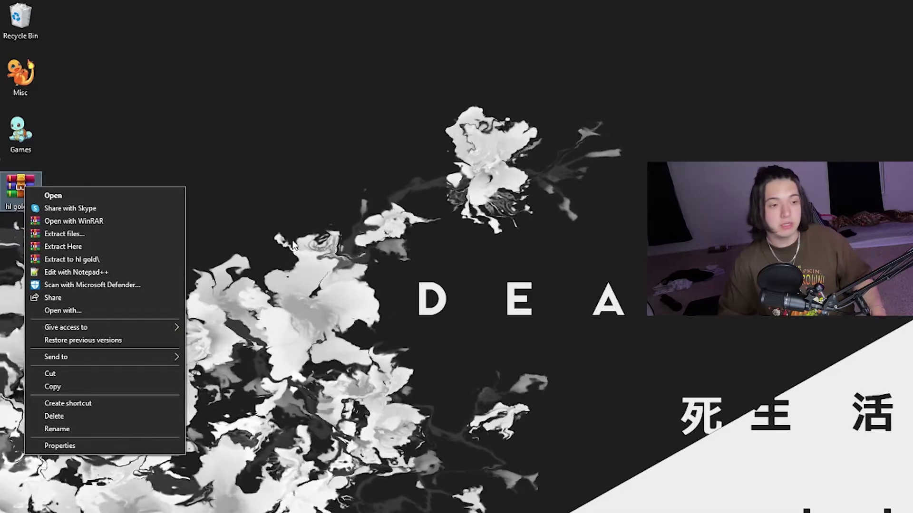
pyautogui.click(130, 259)
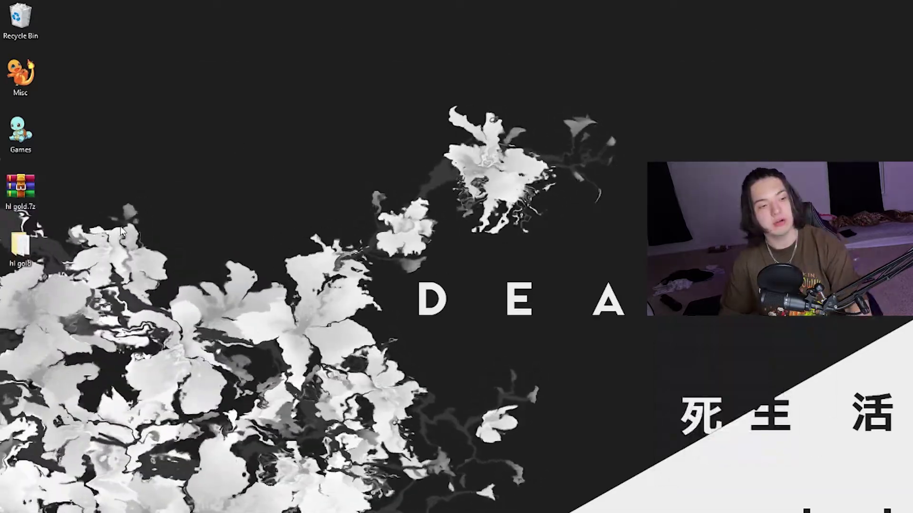
pyautogui.moveTo(121, 231); pyautogui.dragTo(21, 207)
pyautogui.click(20, 208)
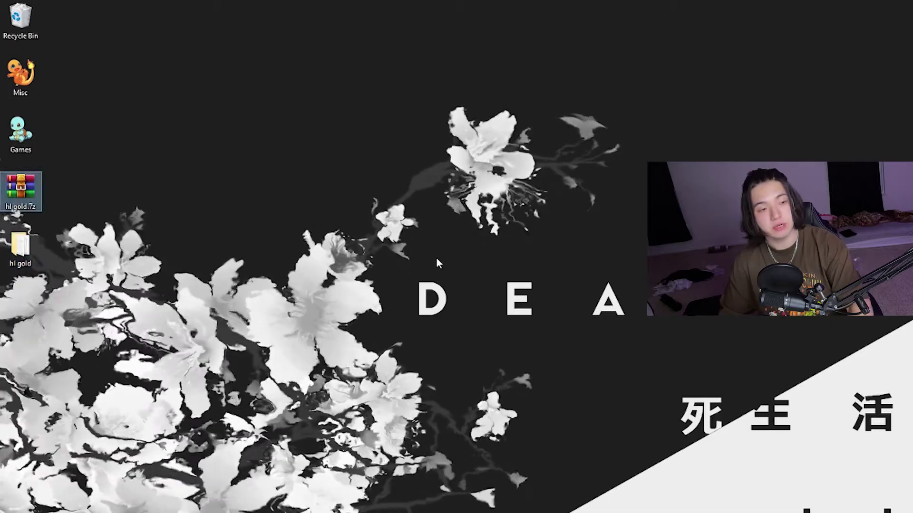
pyautogui.press('Delete')
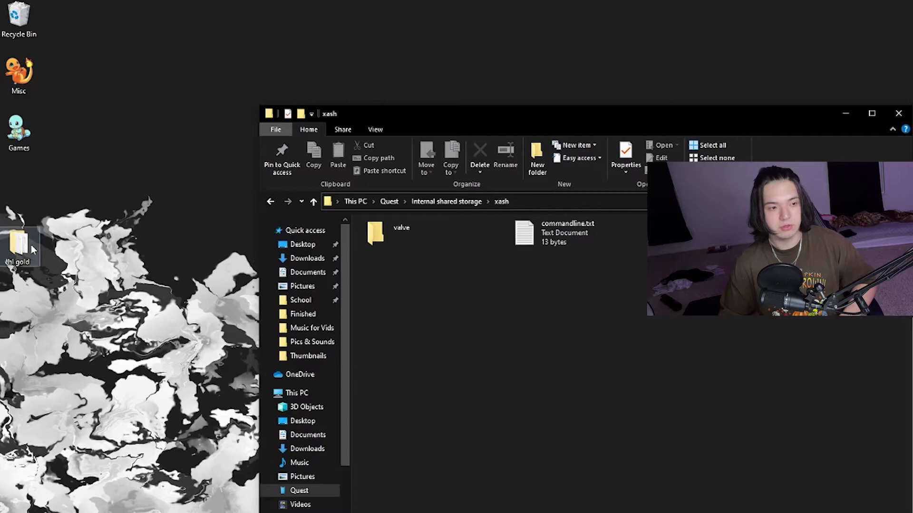
# Drag the desktop hl gold folder into the Quest's Internal shared storage\xash folder
pyautogui.click(11, 249)
pyautogui.moveTo(11, 249); pyautogui.dragTo(777, 350)
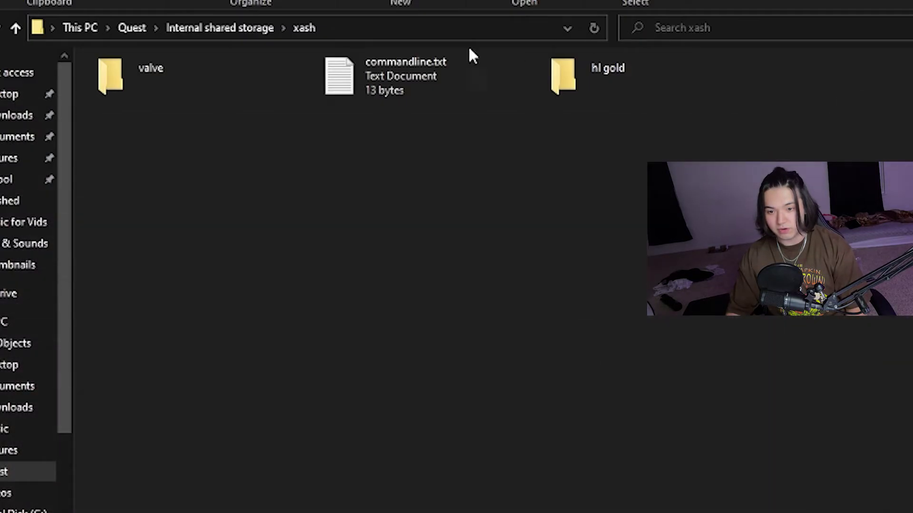
# Copy commandline.txt from the Quest's xash folder to the desktop and open it in Notepad
pyautogui.moveTo(418, 74); pyautogui.dragTo(173, 232)
pyautogui.moveTo(494, 226); pyautogui.dragTo(335, 258)
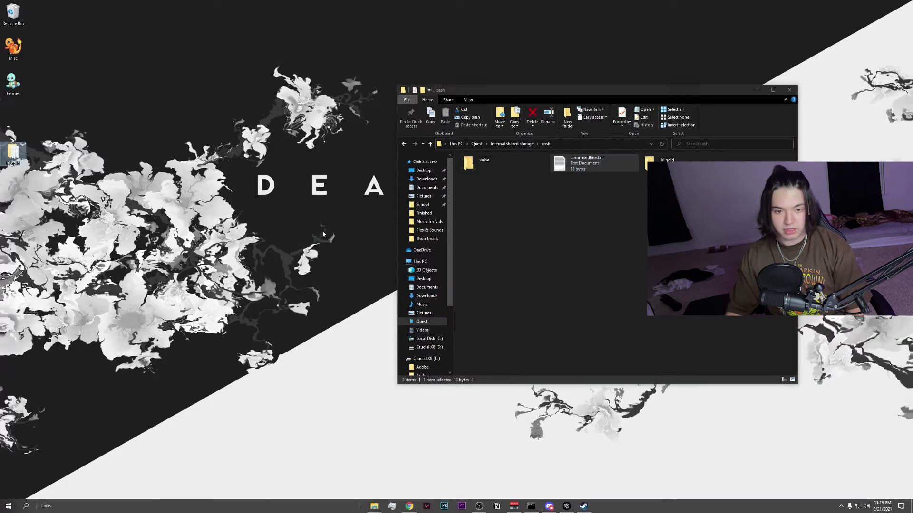
pyautogui.doubleClick(335, 258)
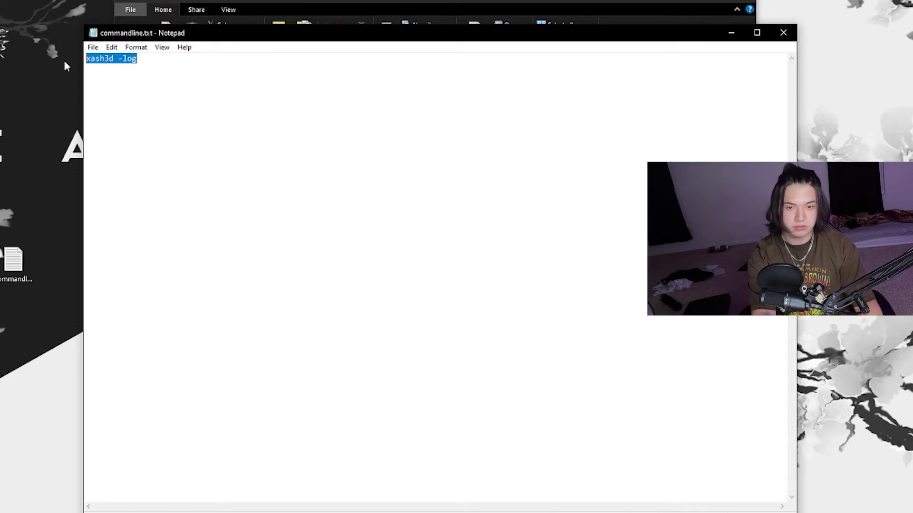
# Replace the old -log line with the full xash3d launch line ending -game hl_gold_hd, then save and close
pyautogui.press('BackSpace')
pyautogui.write('xash3d -log --supersampling 1.25 --msaa 2 --cpu 4 --gpu 4 -dev 3 -game hl_gold_hd.')
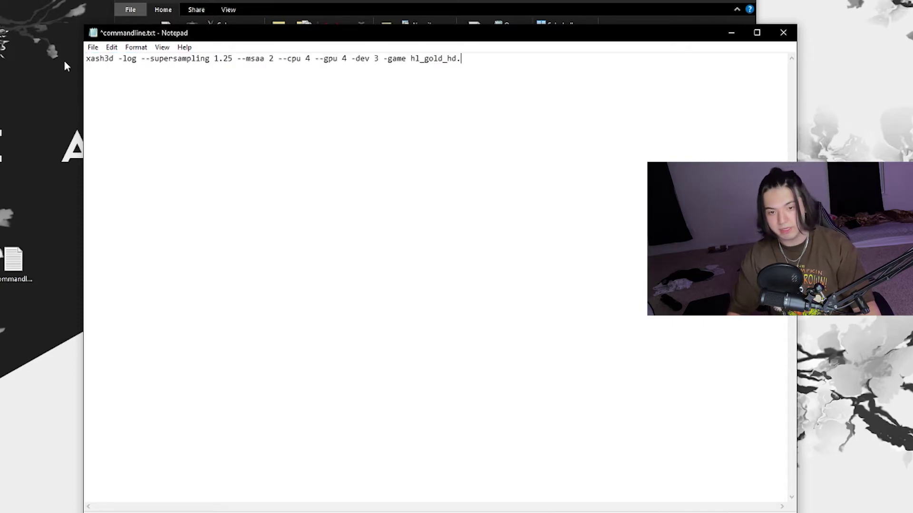
pyautogui.click(93, 47)
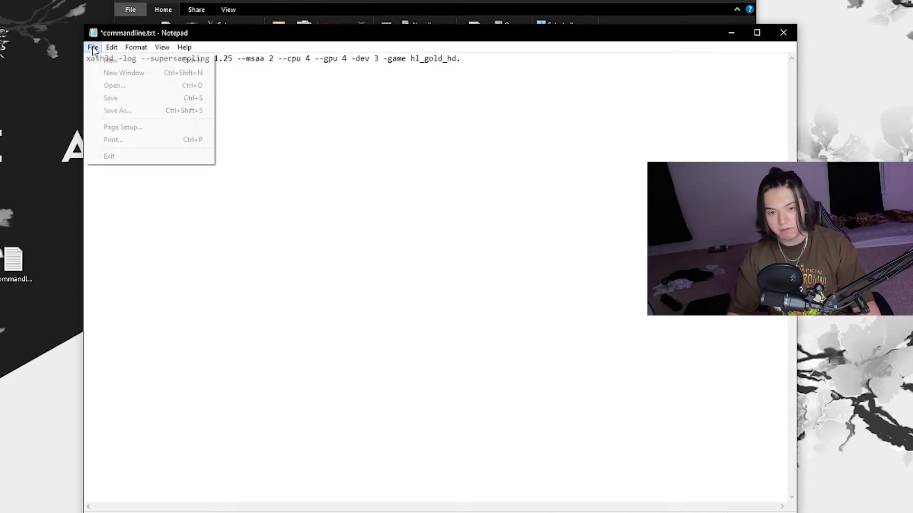
pyautogui.click(121, 98)
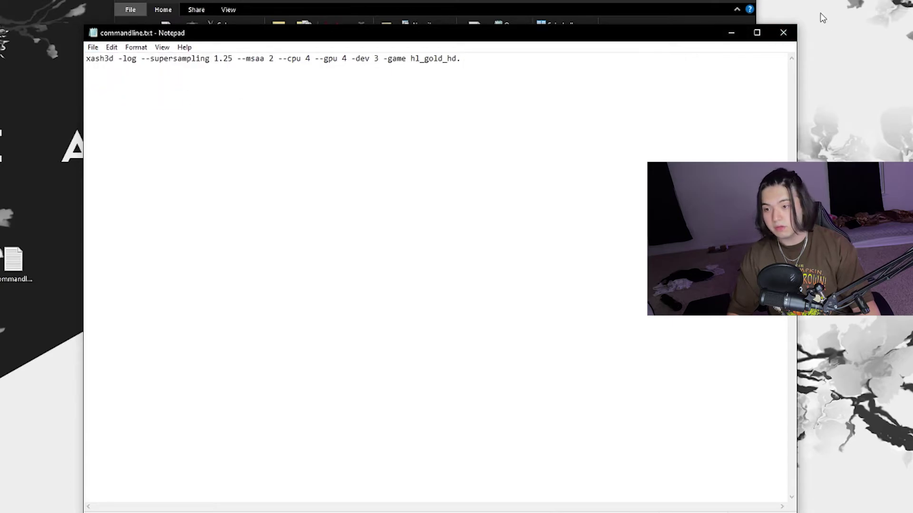
pyautogui.click(783, 32)
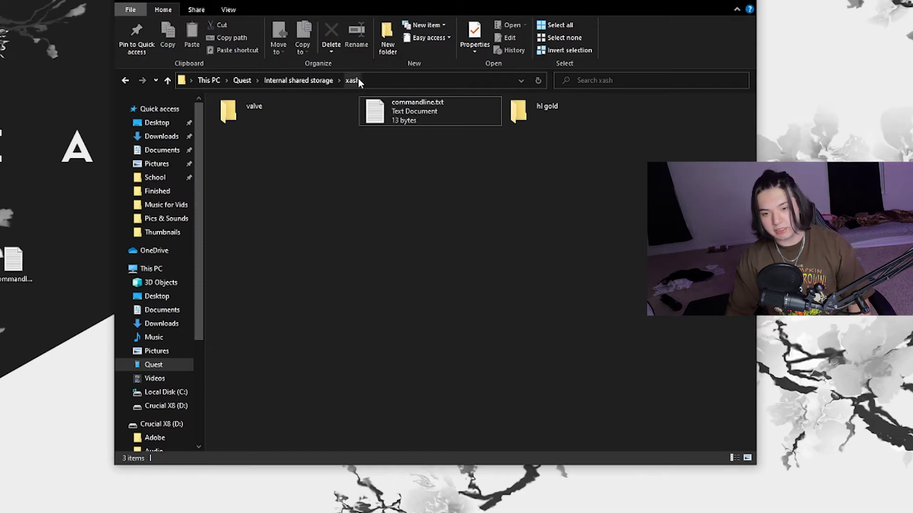
# Overwrite the Quest's 13-byte commandline.txt in xash with the edited 84-byte desktop copy
pyautogui.click(6, 263)
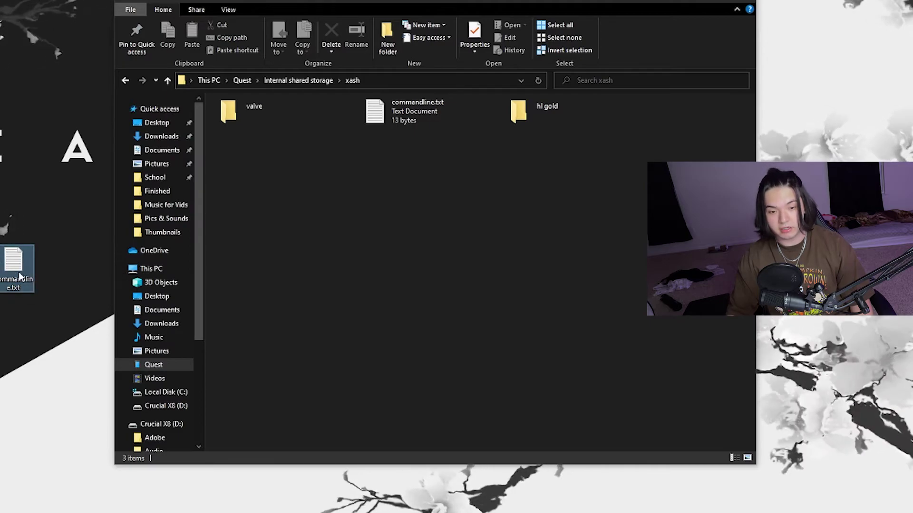
pyautogui.moveTo(11, 262); pyautogui.dragTo(405, 238)
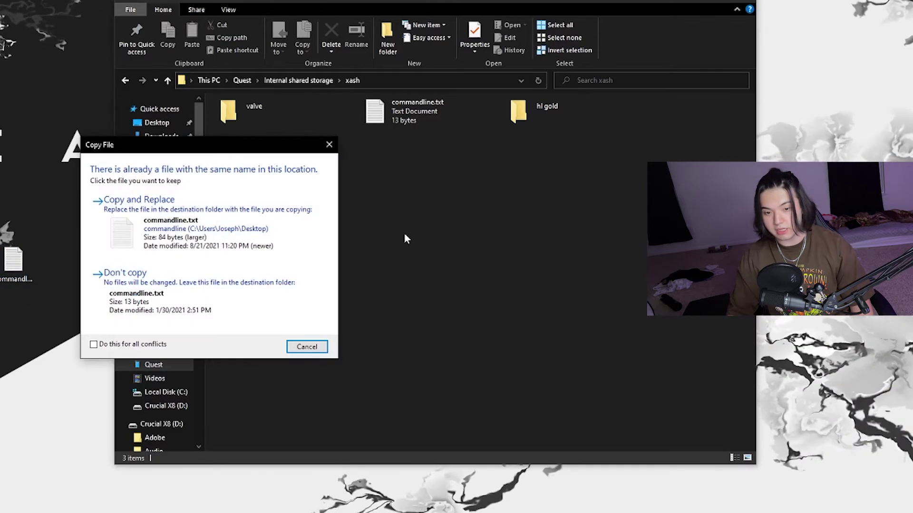
pyautogui.click(202, 228)
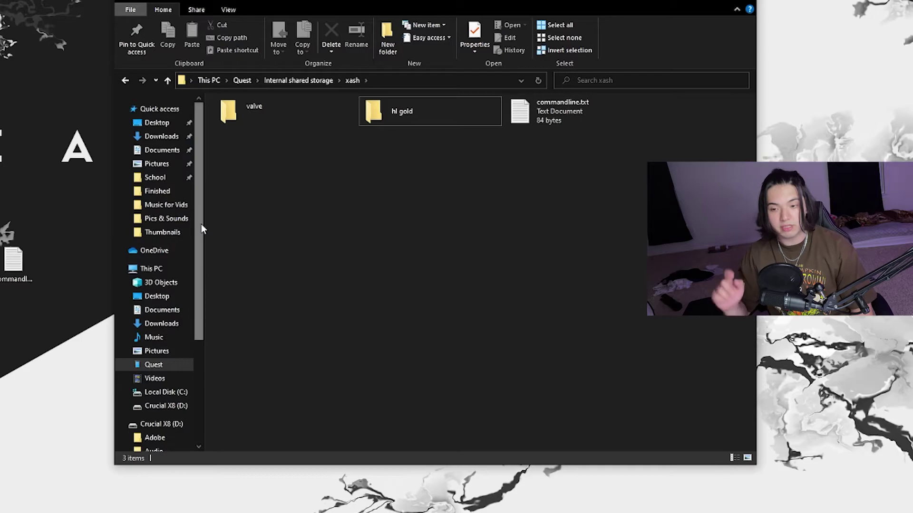